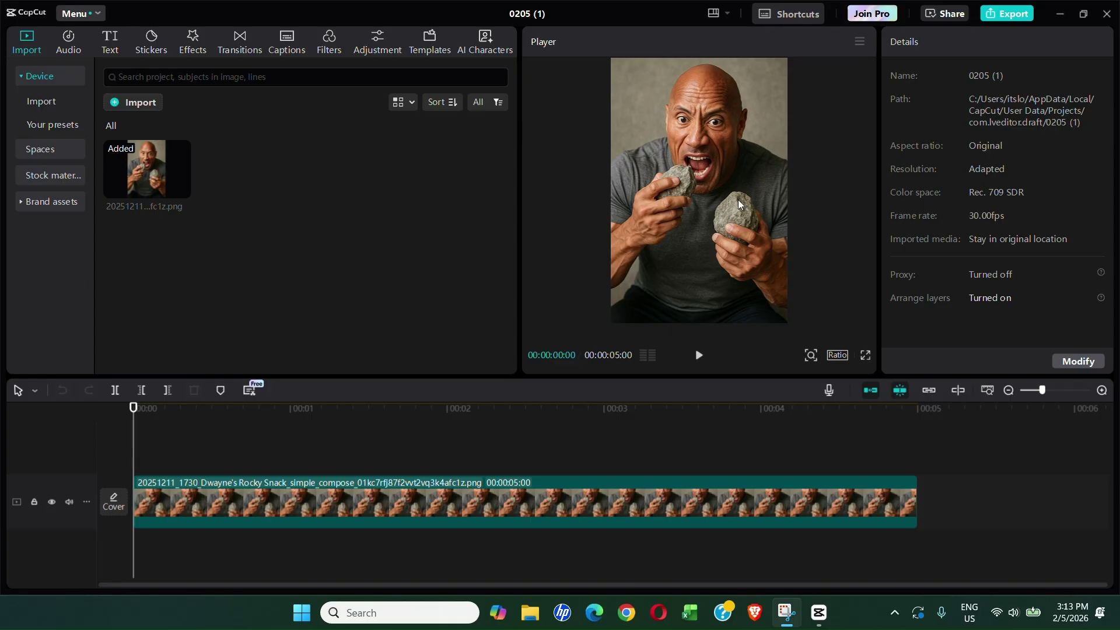
- Add the Comic Dash video effect over the image clip on the timeline
left_click(243, 502)
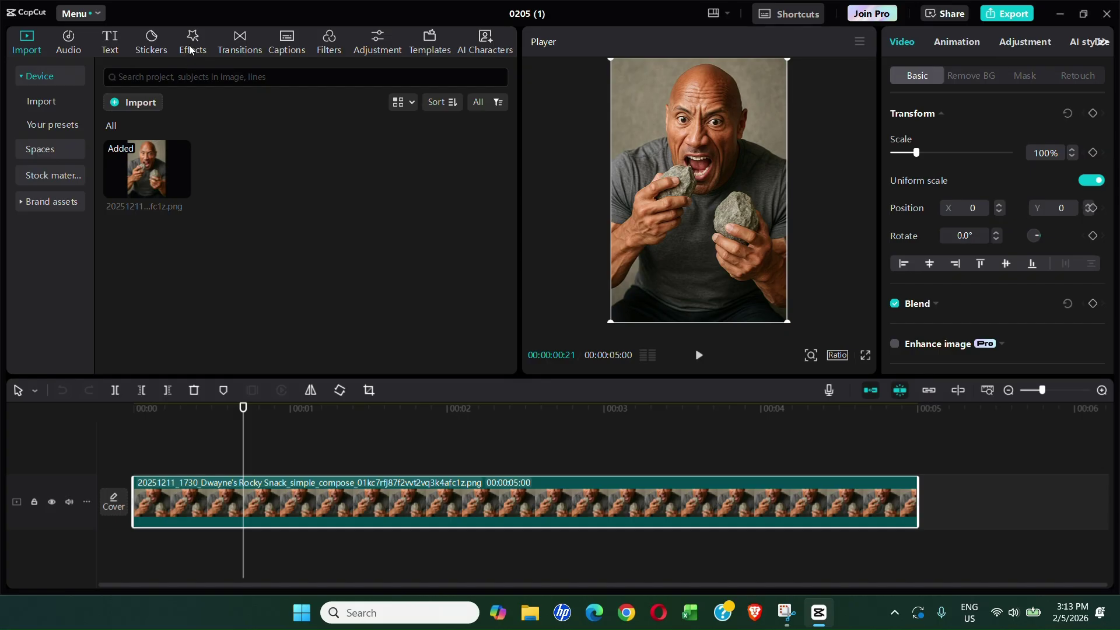
left_click(190, 51)
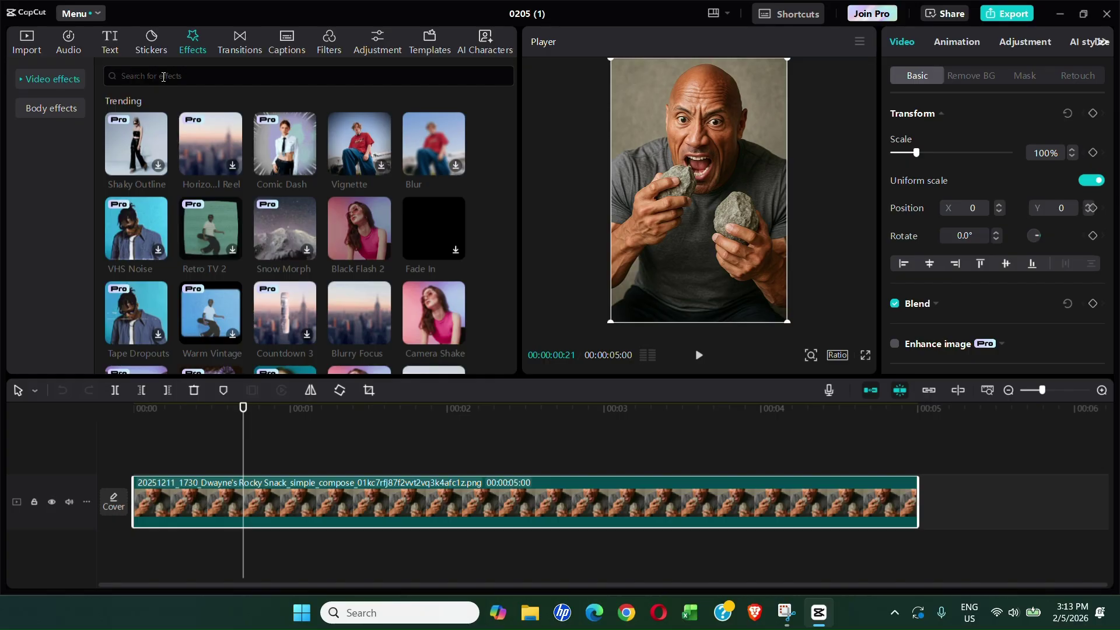
mouse_move(280, 155)
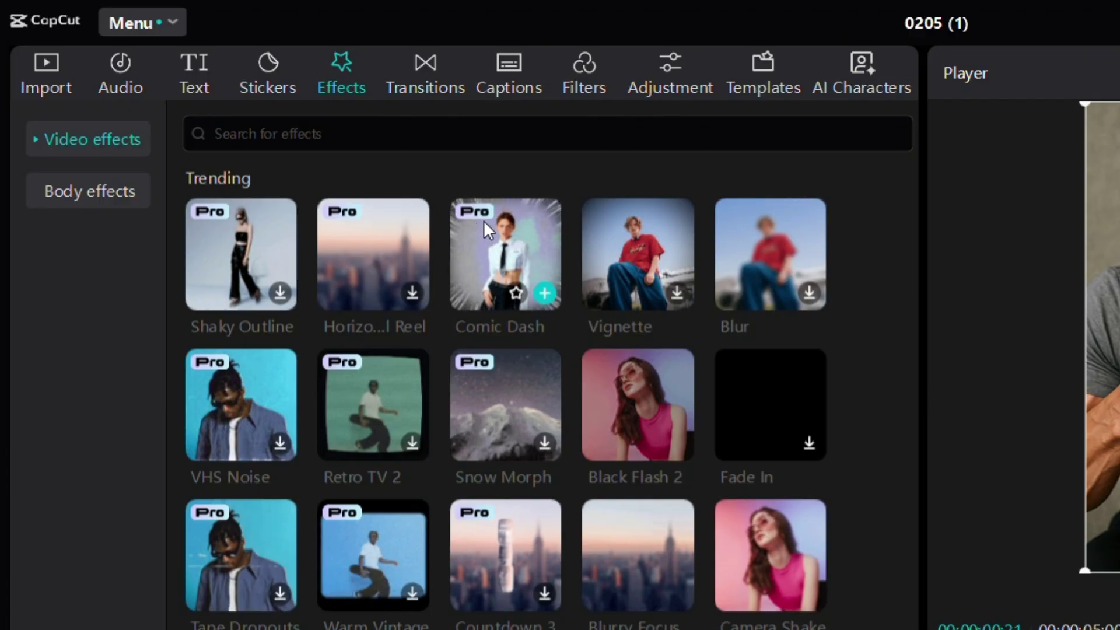
left_click(542, 293)
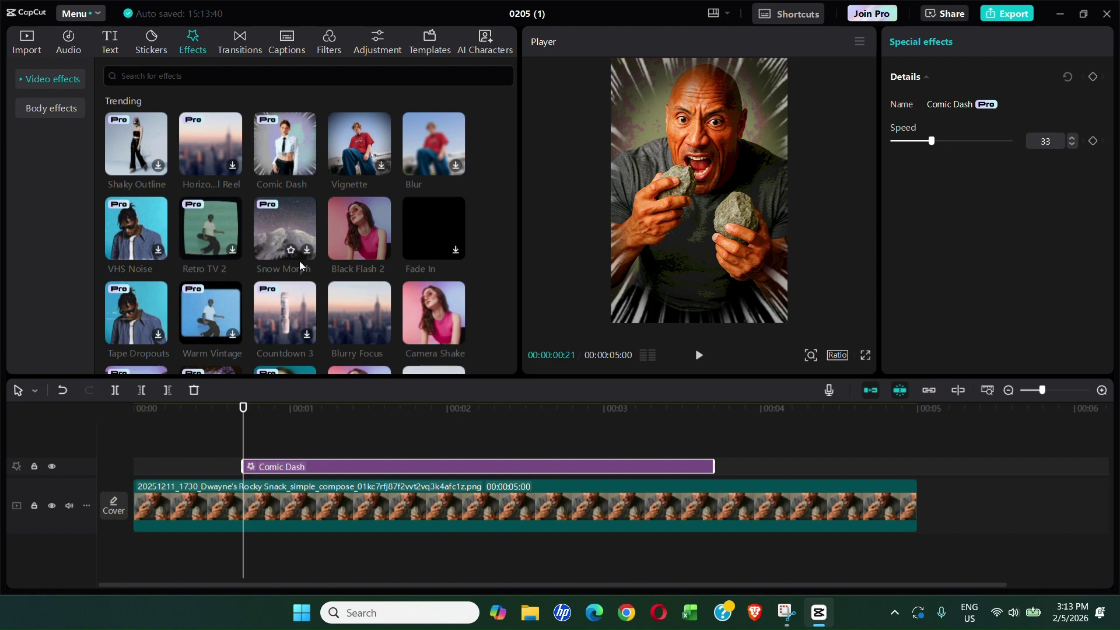
- Stretch the Comic Dash effect to span the entire image clip and play the result from the beginning
left_click(331, 413)
mouse_move(331, 413)
left_mouse_down()
mouse_move(500, 413)
mouse_move(267, 413)
mouse_move(342, 413)
left_mouse_up()
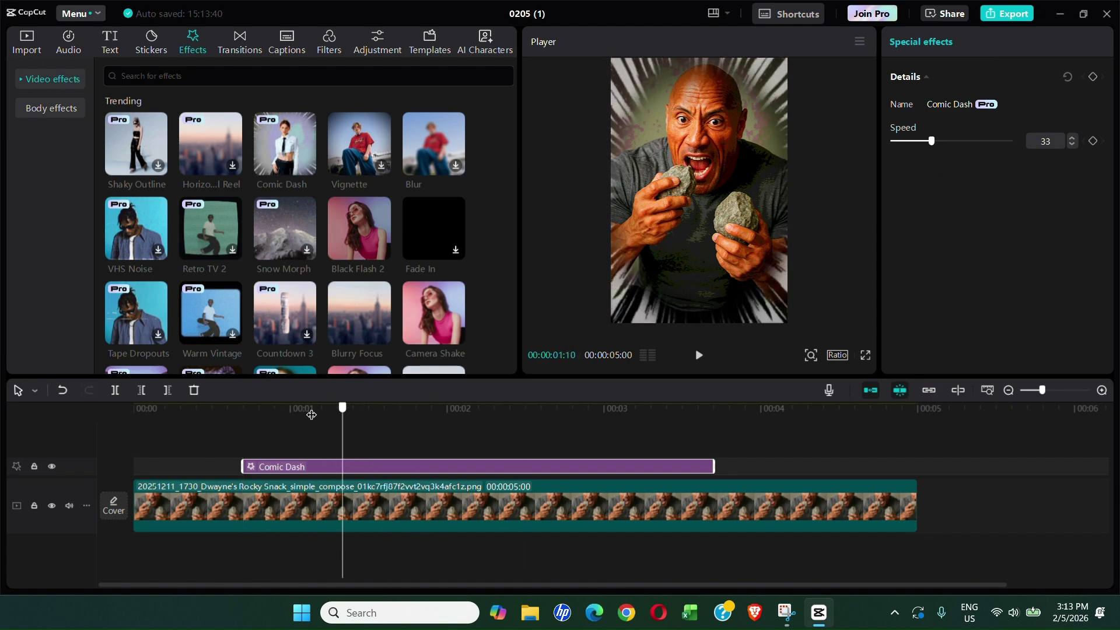
left_click(390, 414)
left_click_drag(242, 463, 118, 465)
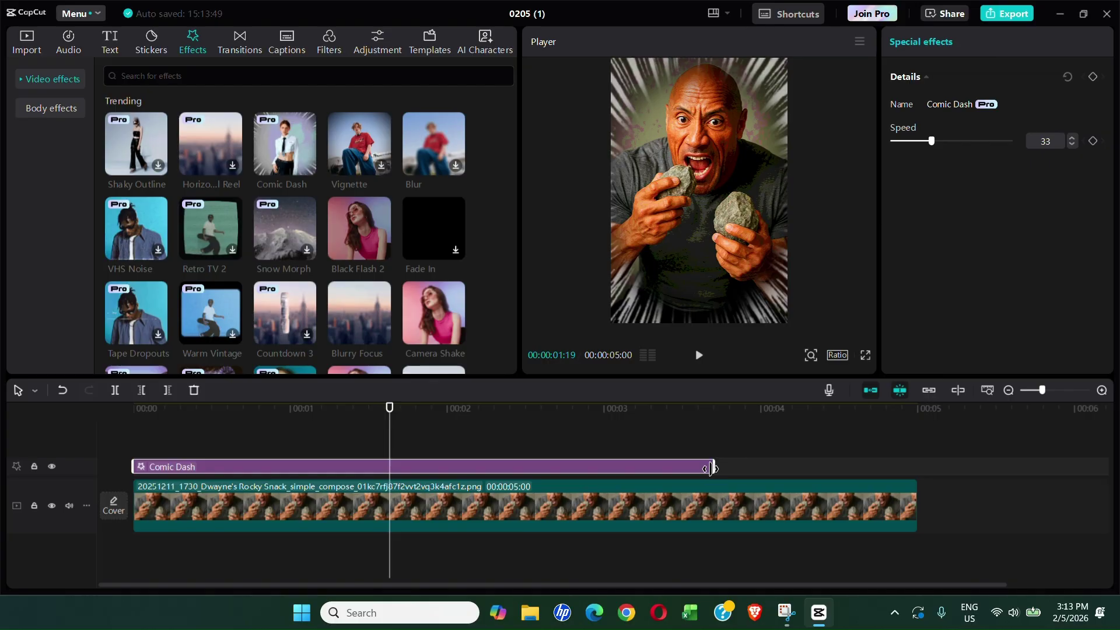
left_click_drag(711, 467, 919, 467)
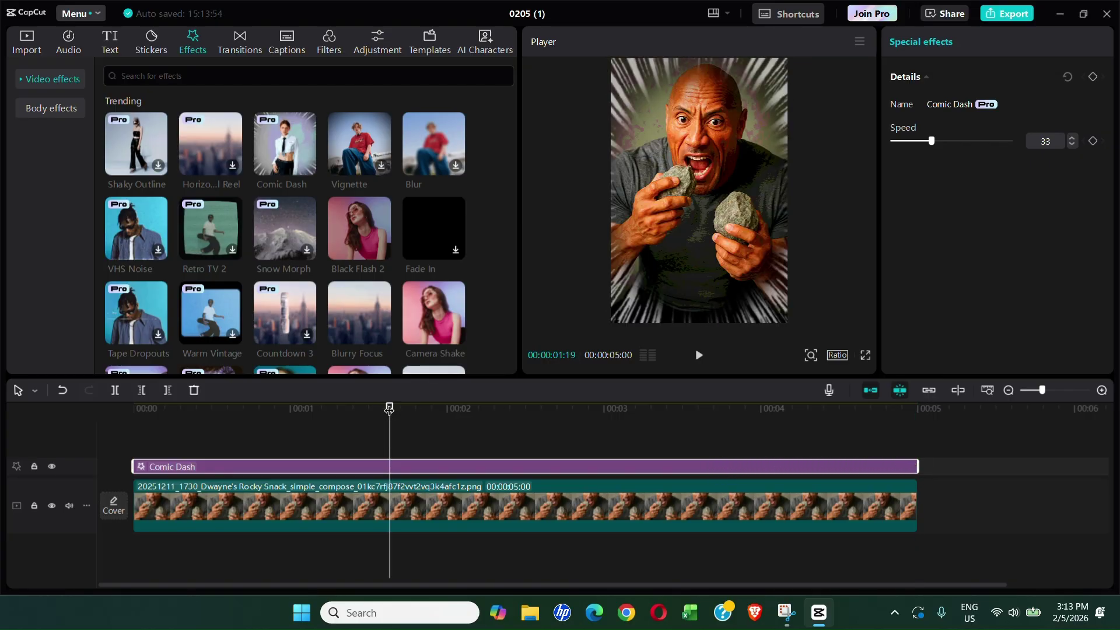
left_click_drag(389, 409, 134, 408)
left_click(699, 356)
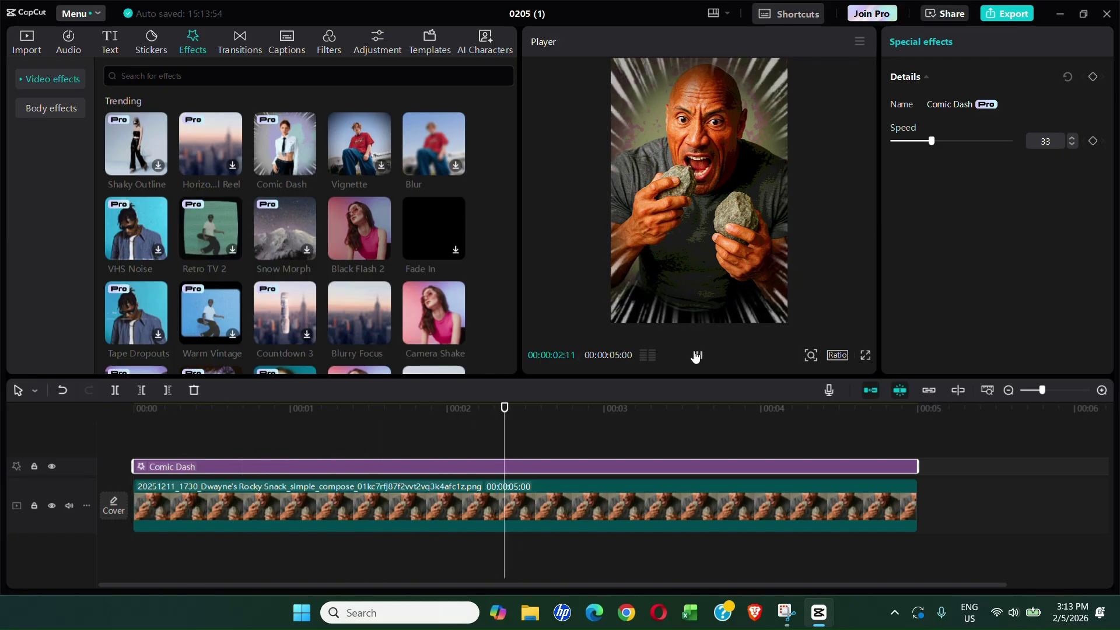
- Animate the image clip's scale with keyframes, from 100% at the start to 113% at the end
left_click(492, 512)
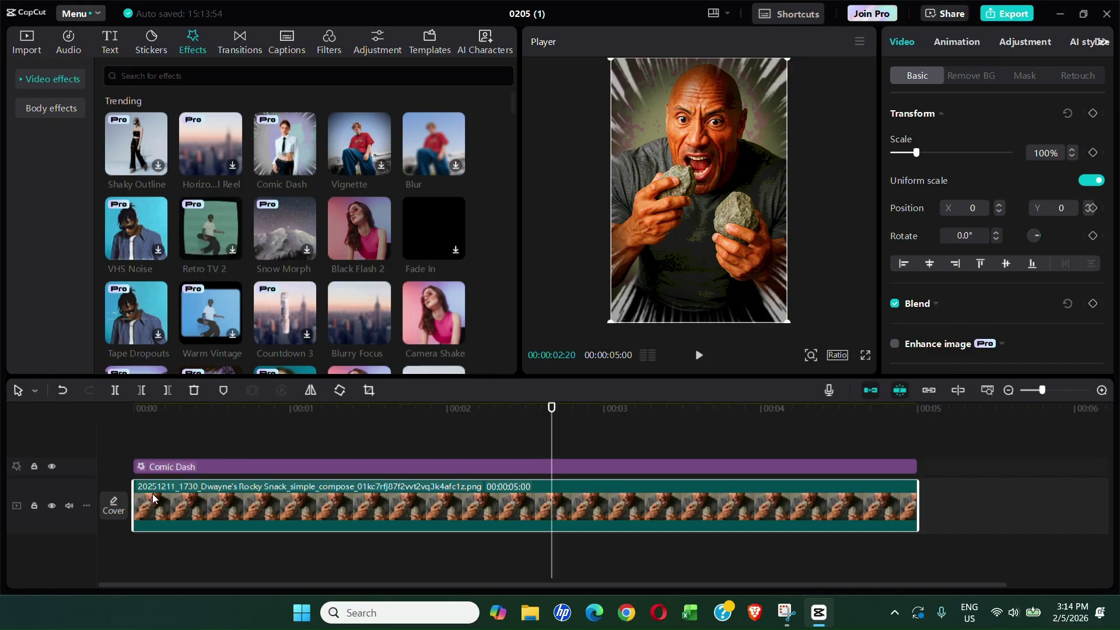
left_click_drag(183, 410, 139, 413)
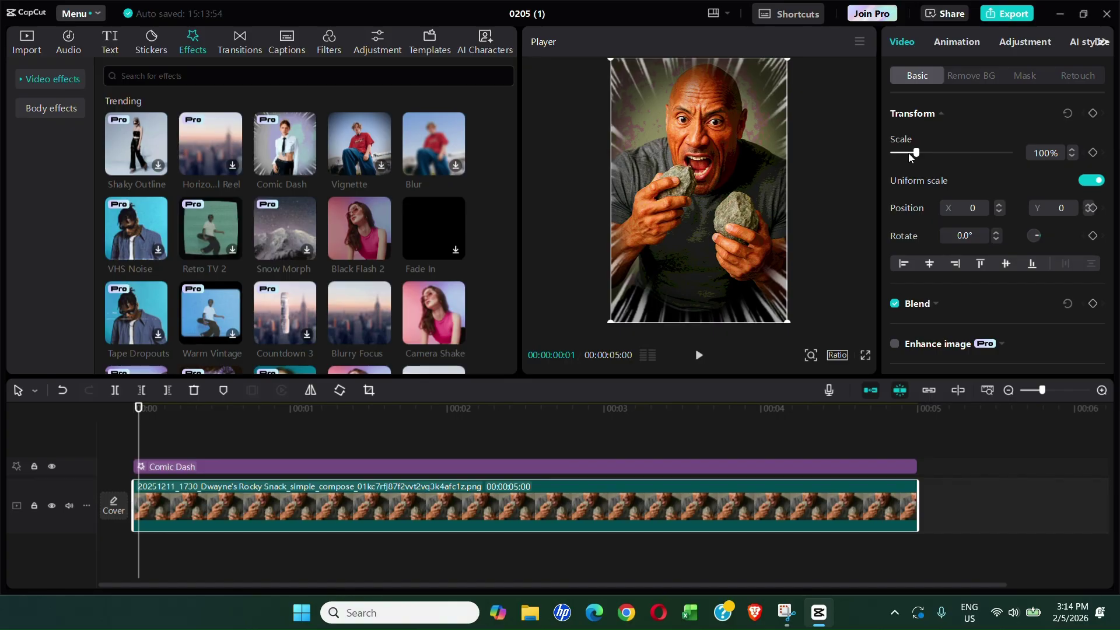
left_click(1094, 153)
left_click_drag(896, 415, 914, 418)
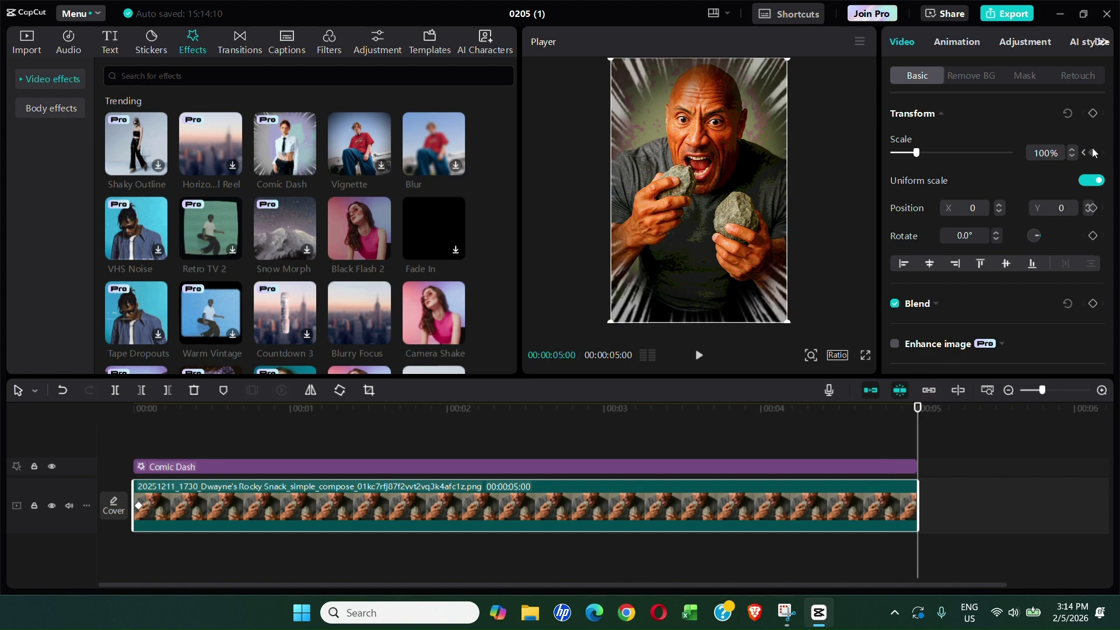
scroll(1076, 151, "up", 3)
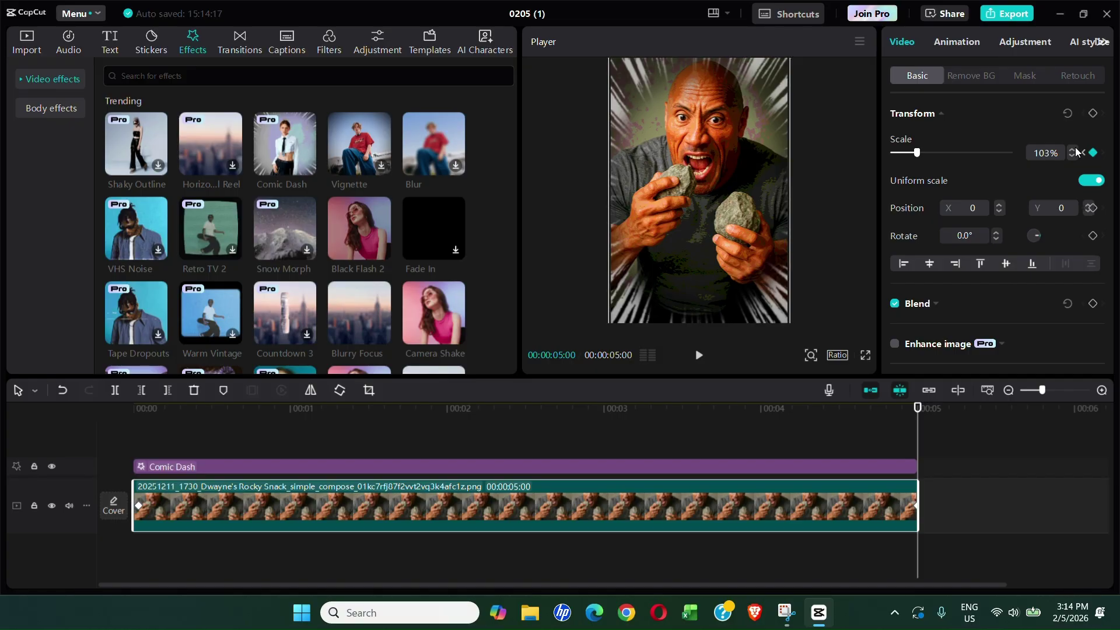
left_click(702, 356)
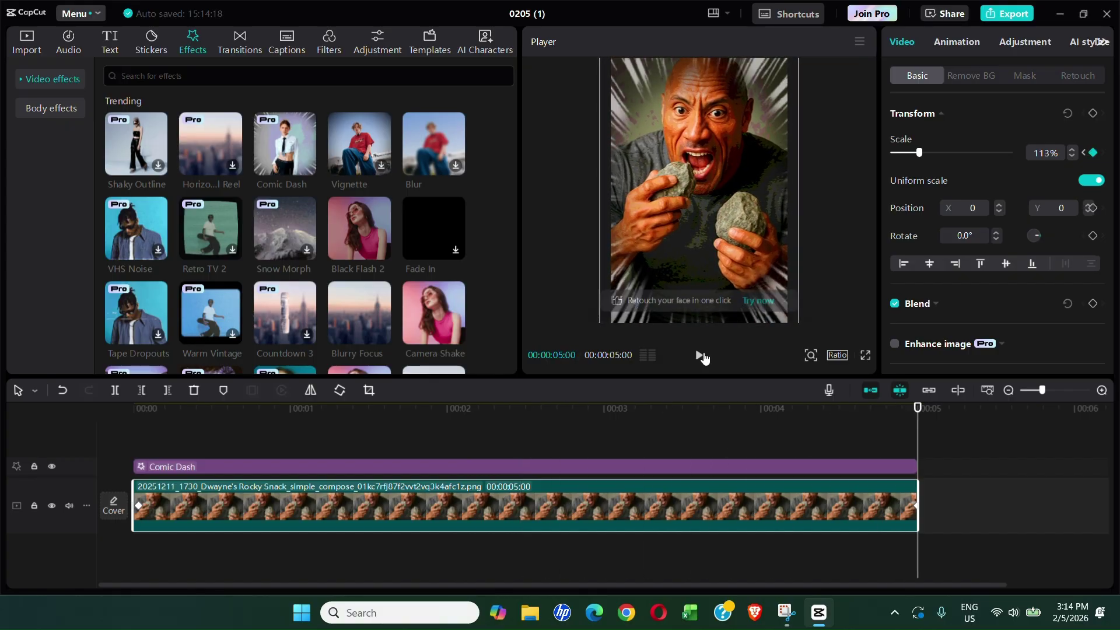
- Combine the Comic Dash effect and the image clip into one compound clip
left_click(1025, 527)
left_click(803, 513)
mouse_move(1025, 519)
left_mouse_down()
mouse_move(730, 480)
mouse_move(670, 432)
mouse_move(344, 449)
left_mouse_up()
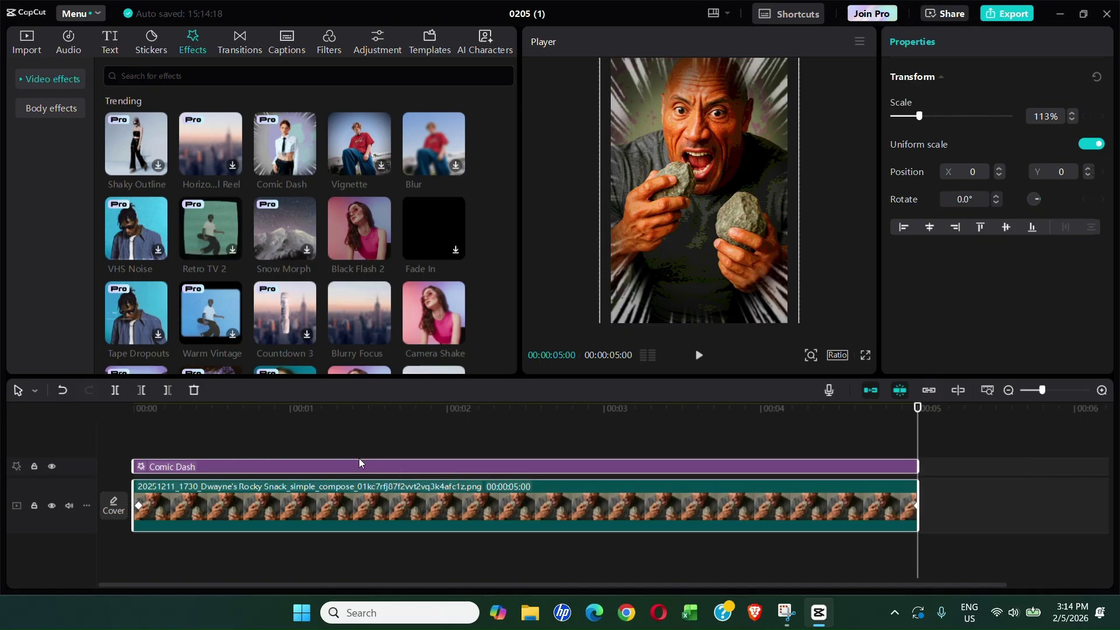
right_click(576, 468)
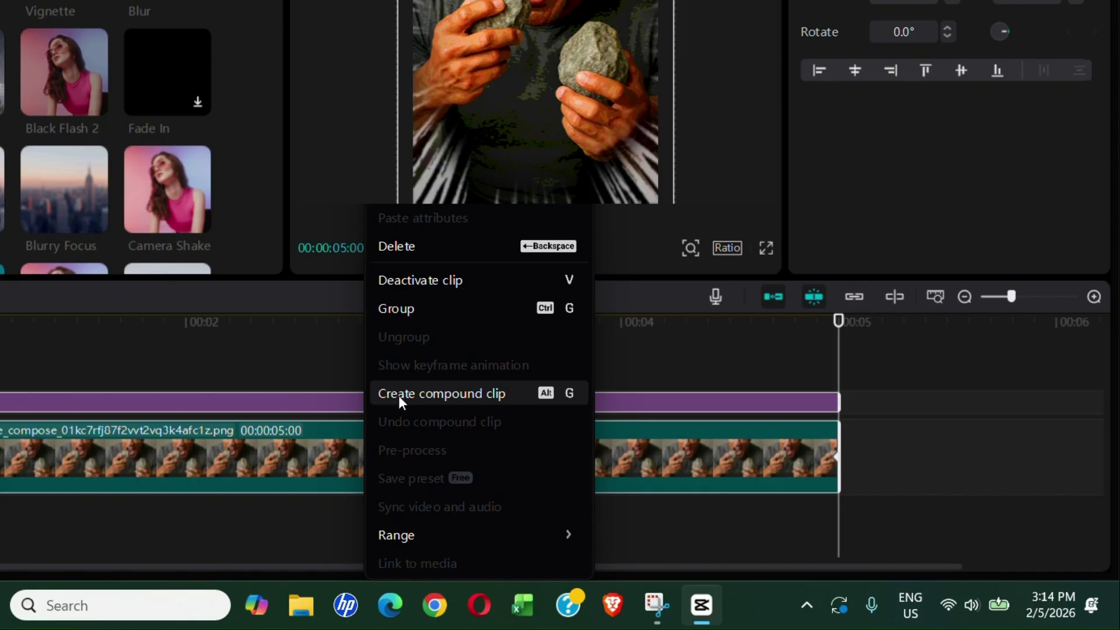
left_click(400, 394)
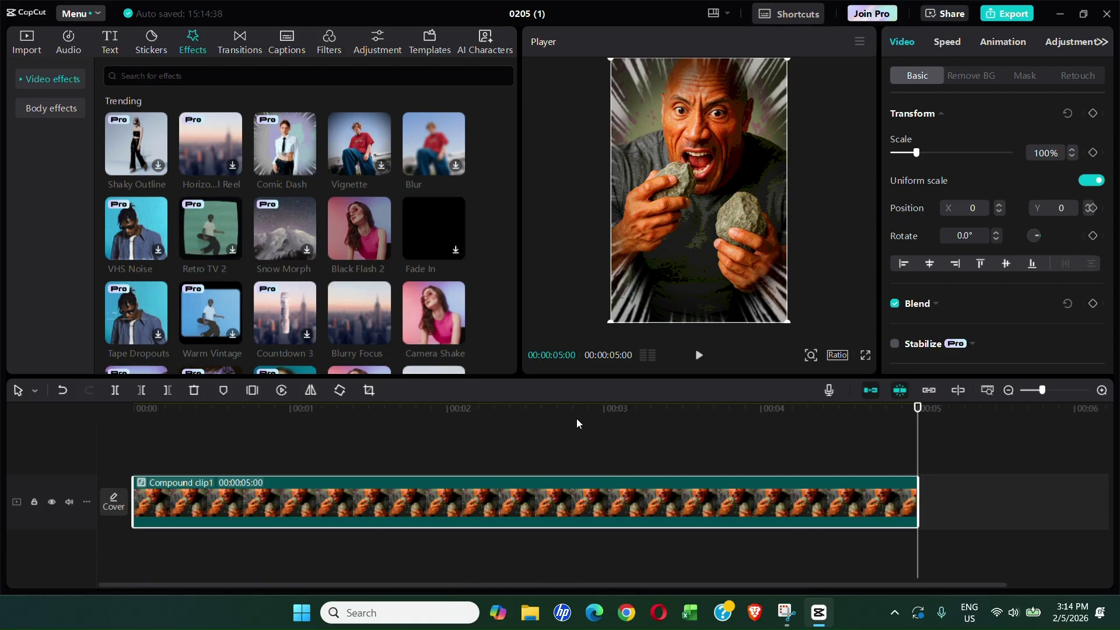
- Scrub to the middle of the compound clip and pre-process the clip
left_click_drag(528, 414, 564, 460)
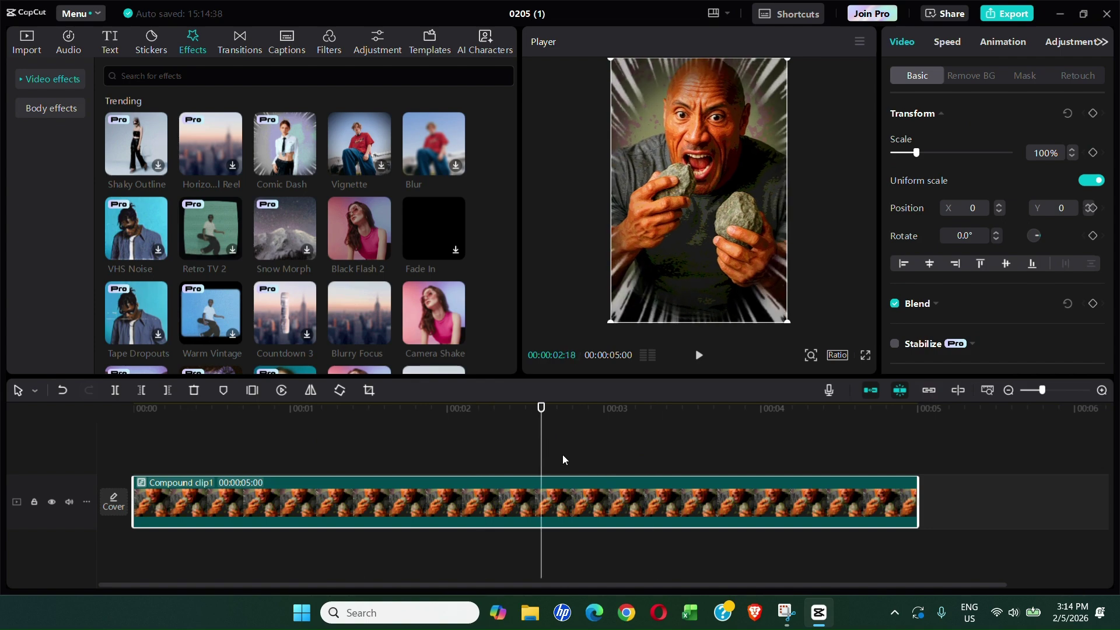
right_click(564, 487)
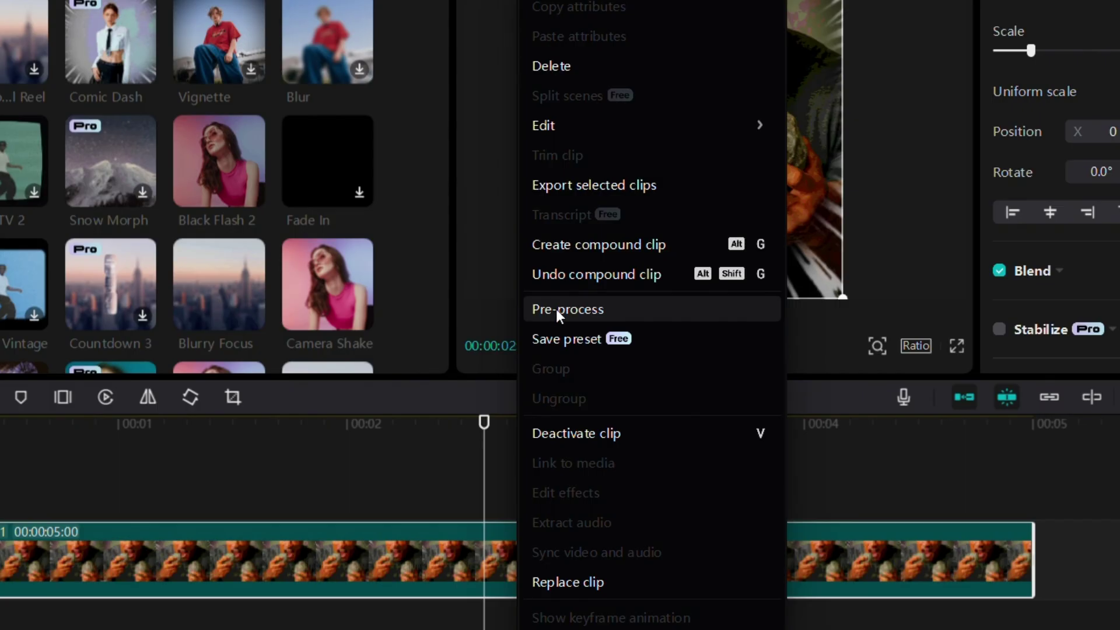
left_click(556, 309)
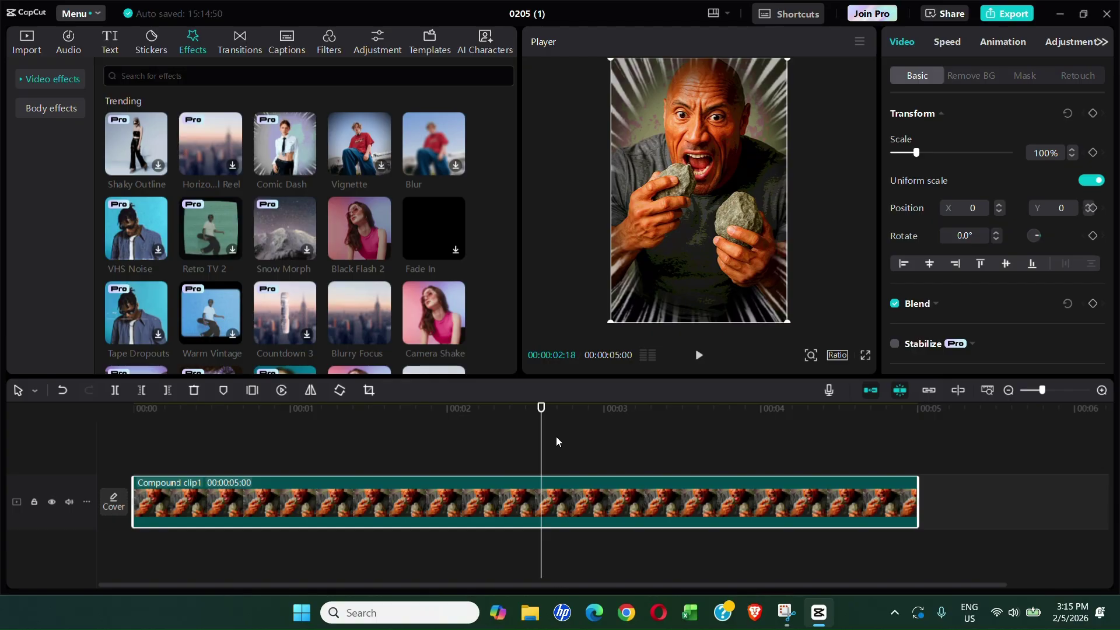
- Open the appdata folder in File Explorer through the Windows Run dialog
key("super+r")
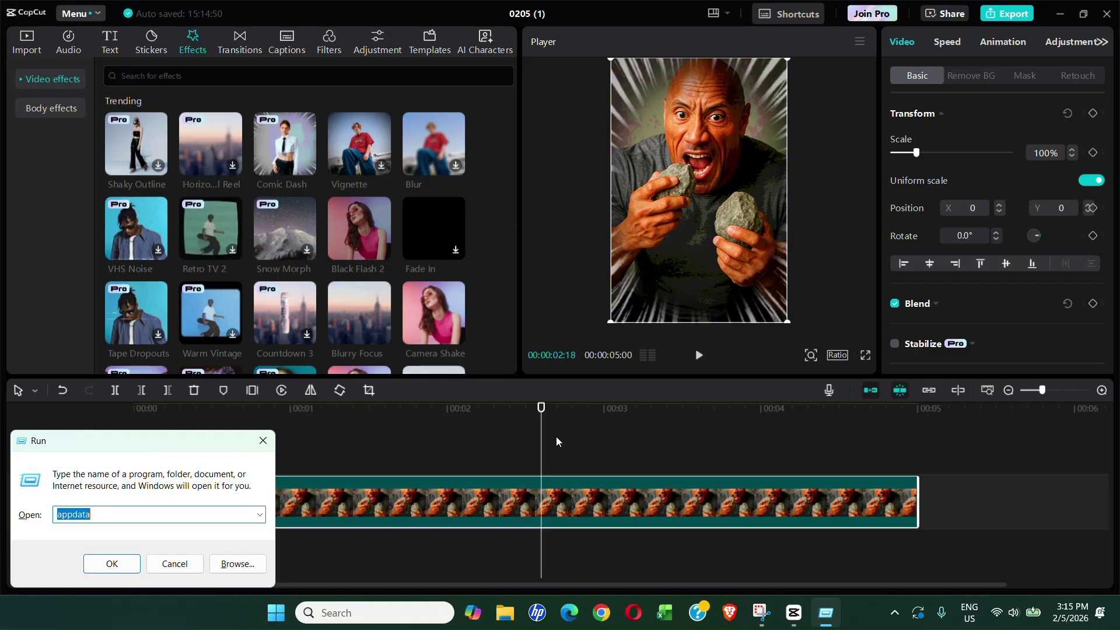
key("End")
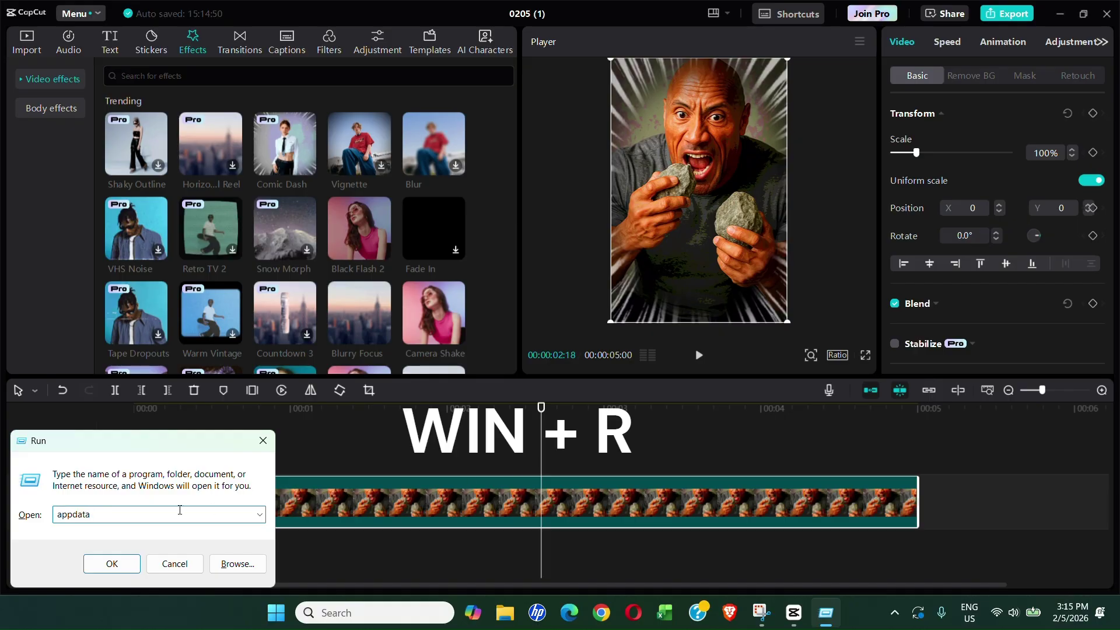
left_click(115, 564)
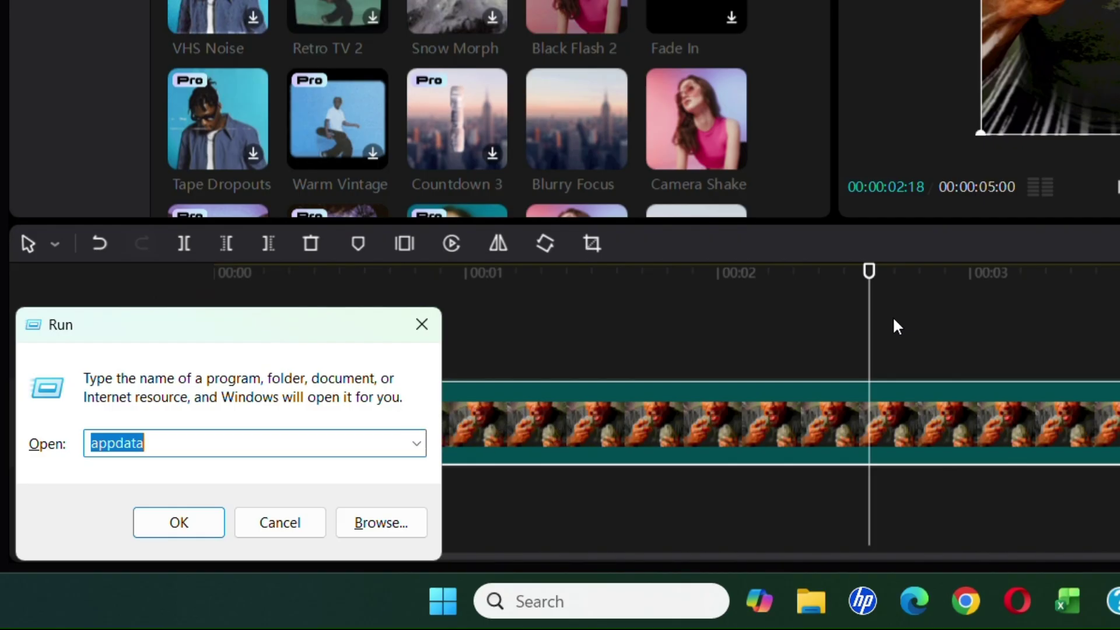
key("End")
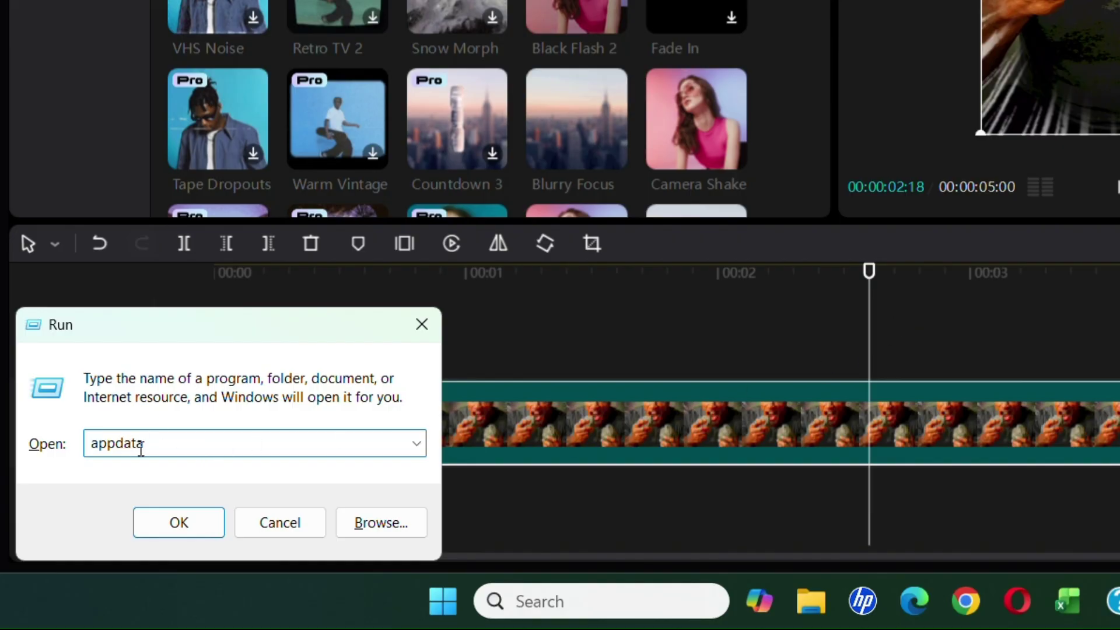
left_click(180, 522)
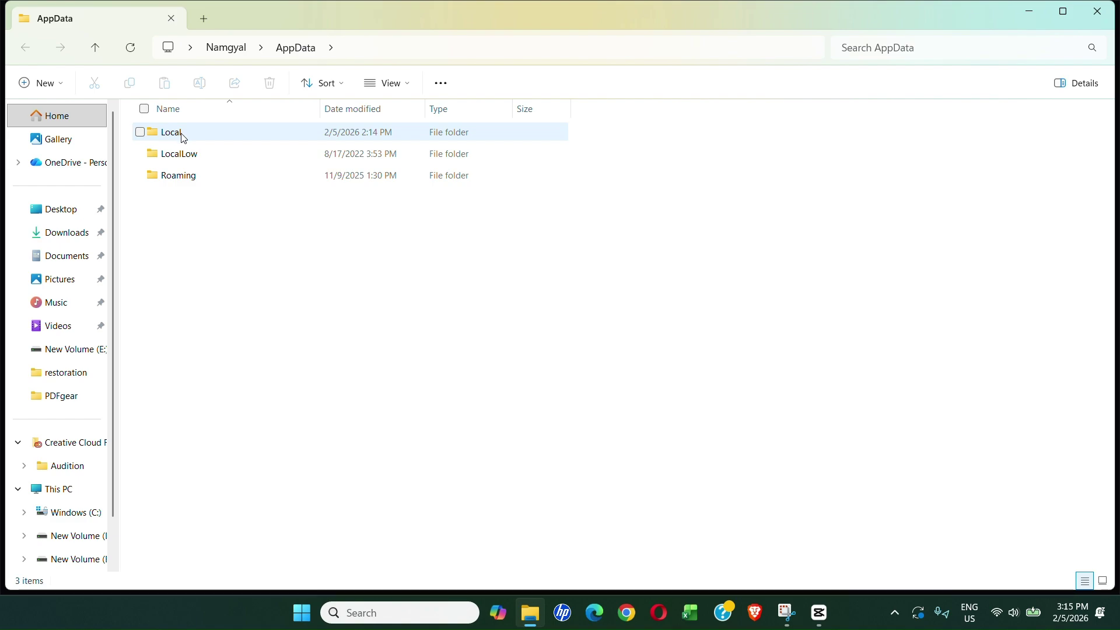
- Browse through Local, CapCut, User Data and Projects into the com.lveditor.draft folder
double_click(206, 138)
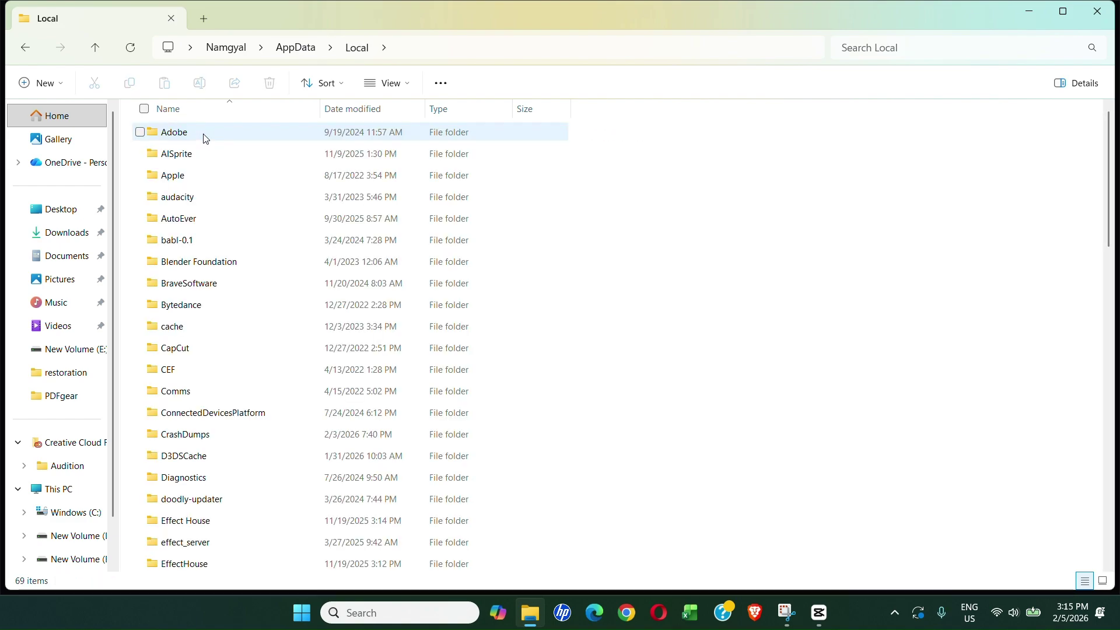
double_click(204, 352)
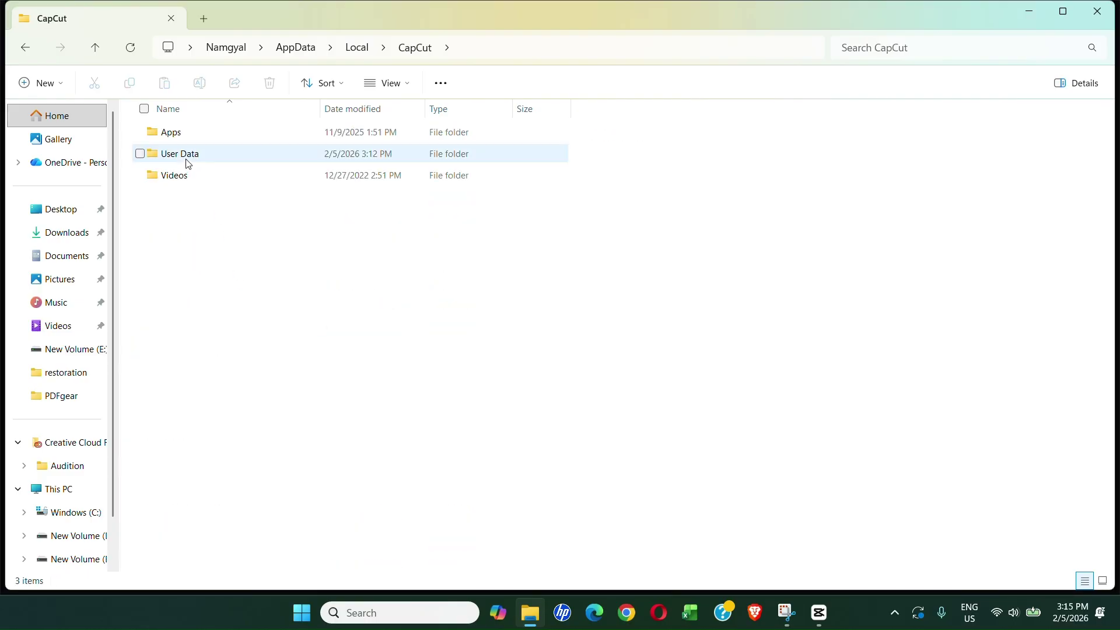
double_click(187, 154)
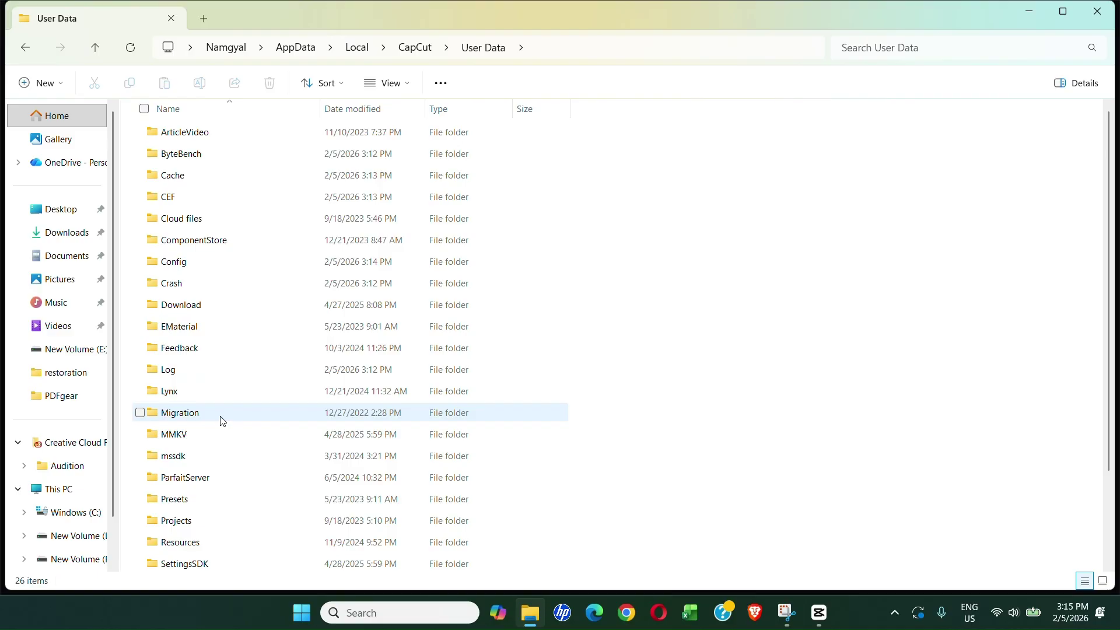
scroll(220, 420, "down", 2)
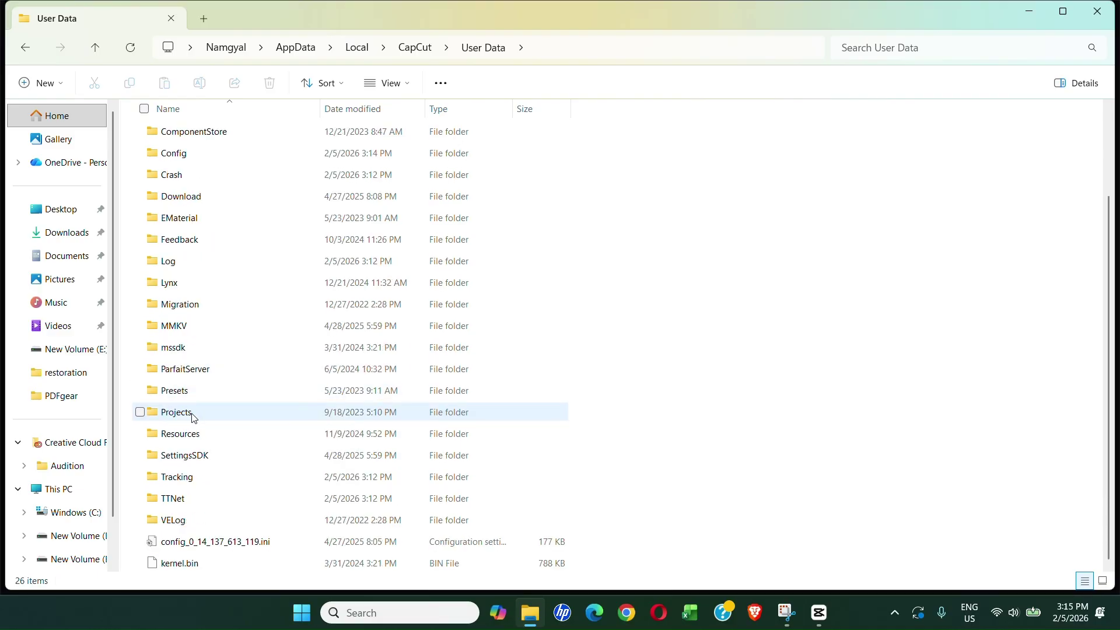
double_click(223, 414)
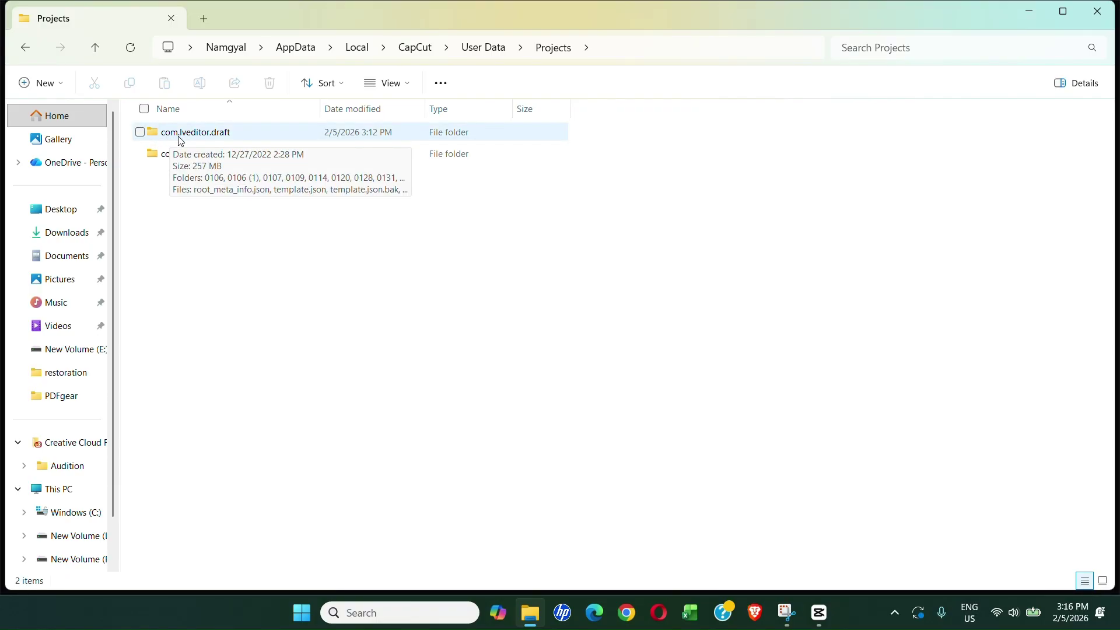
double_click(217, 133)
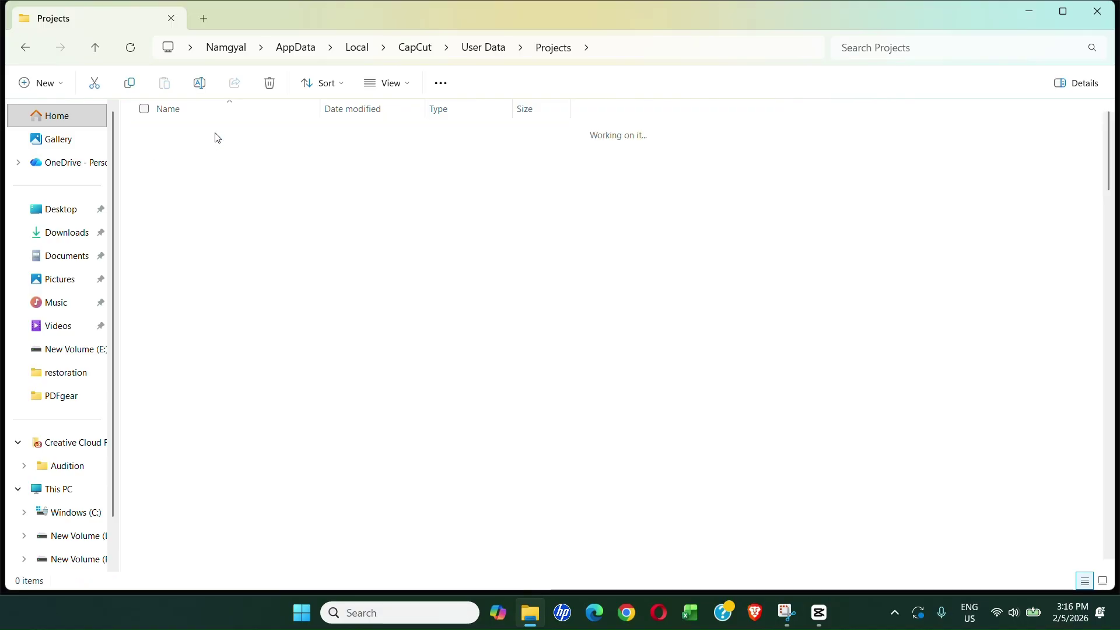
- Find and open the project folder 0205 (1) among the drafts
scroll(233, 292, "down", 2)
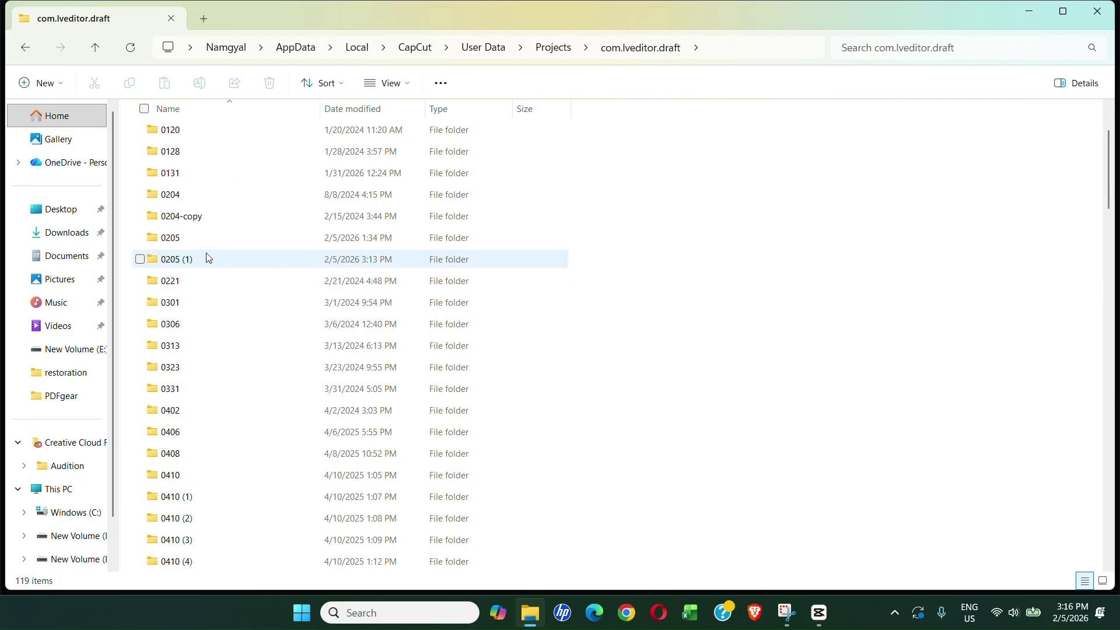
mouse_move(173, 260)
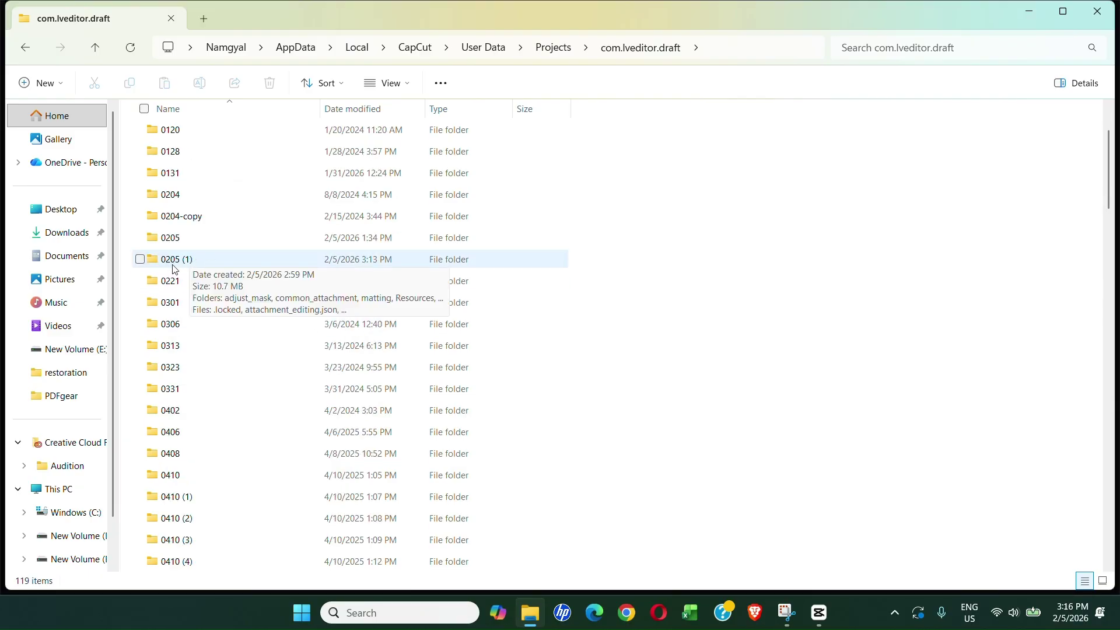
left_click(205, 263)
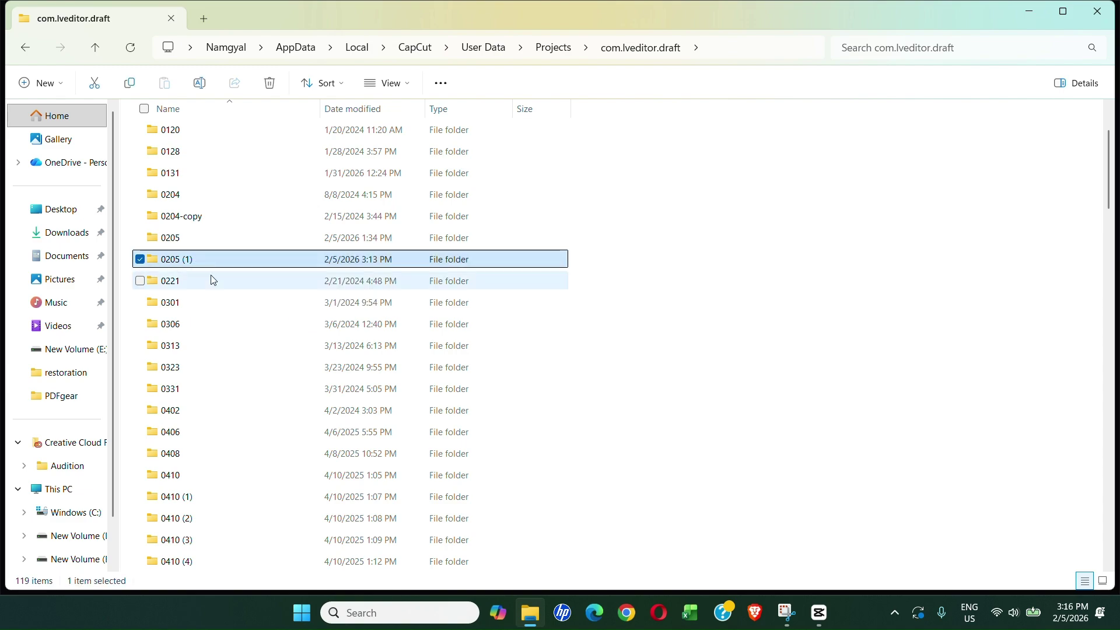
double_click(208, 263)
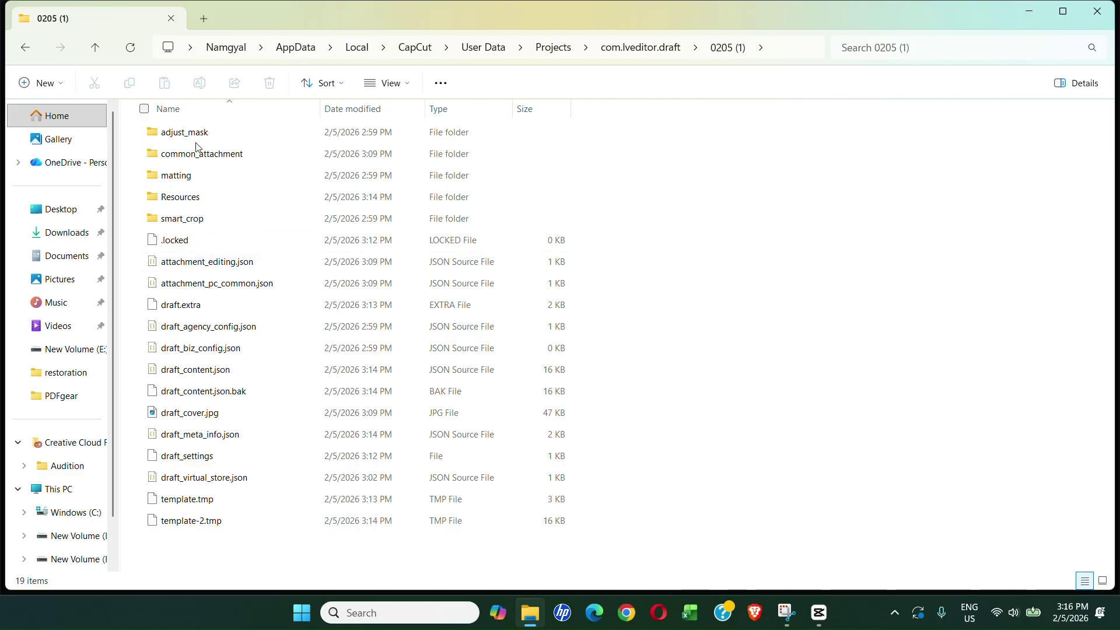
mouse_move(192, 201)
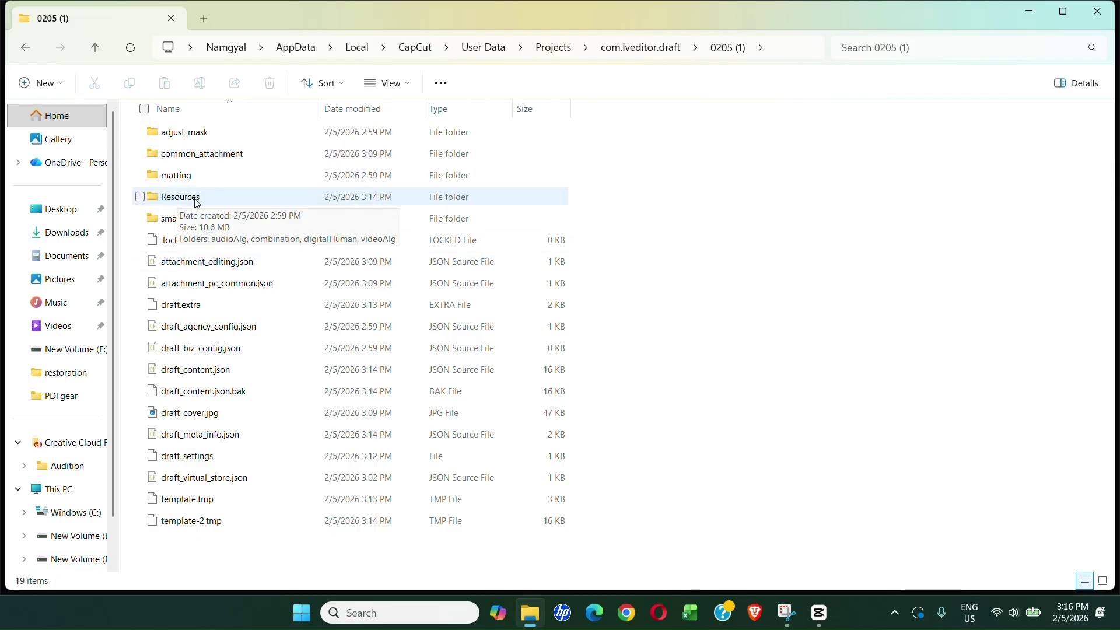
- Open the combination folder inside Resources and select the rendered MP4 file, not the alpha one
double_click(205, 202)
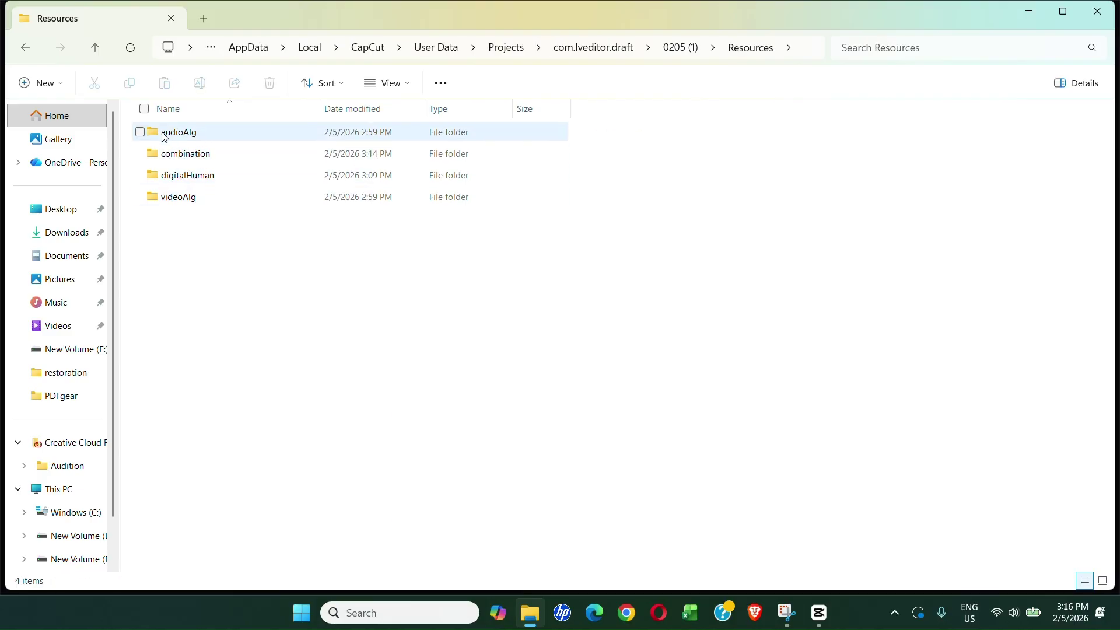
double_click(204, 159)
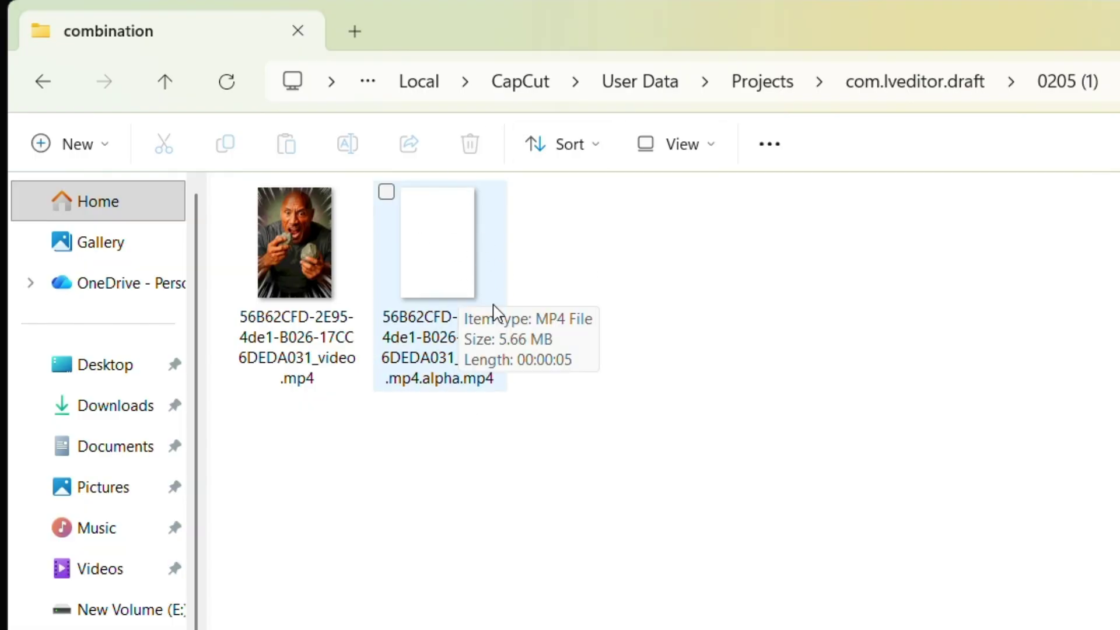
left_click(278, 261)
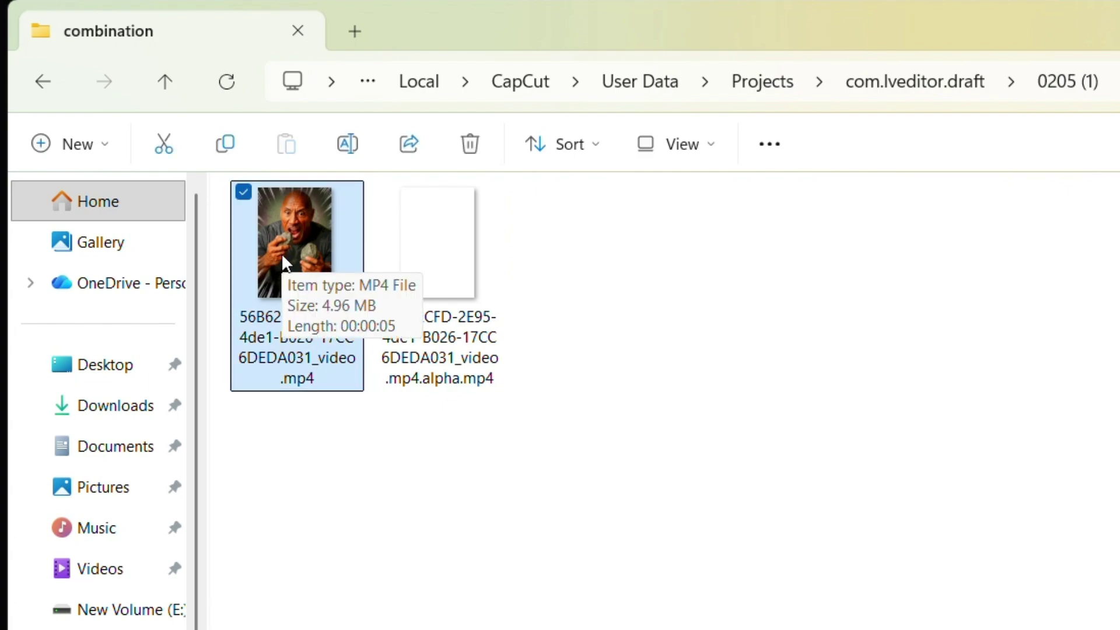
- Play the rendered video in Media Player to check the effect and close the player
double_click(280, 260)
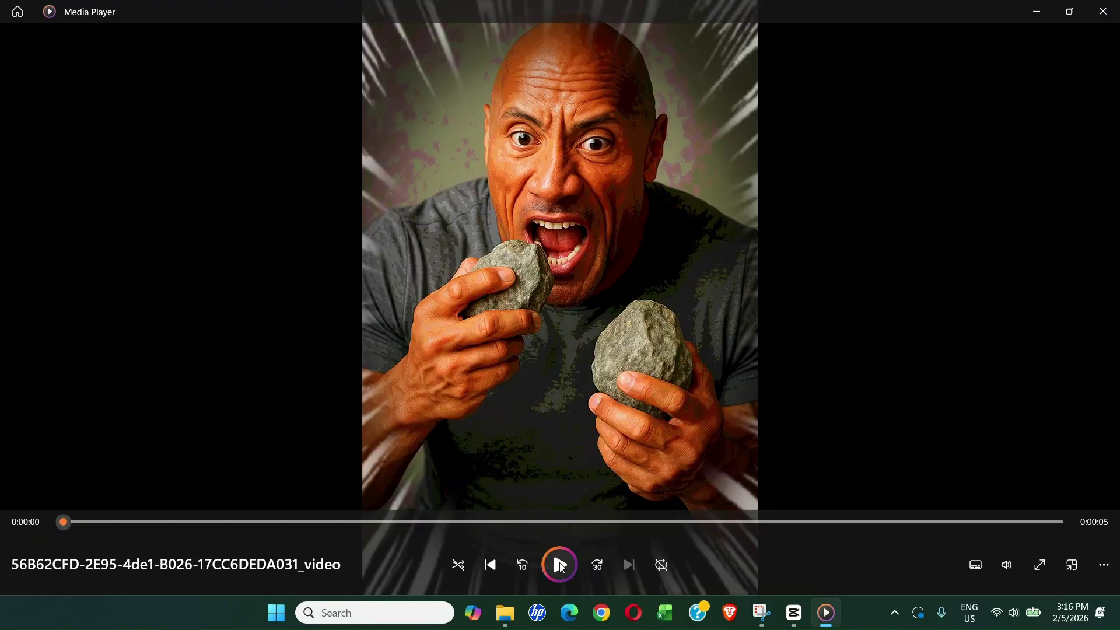
left_click(560, 565)
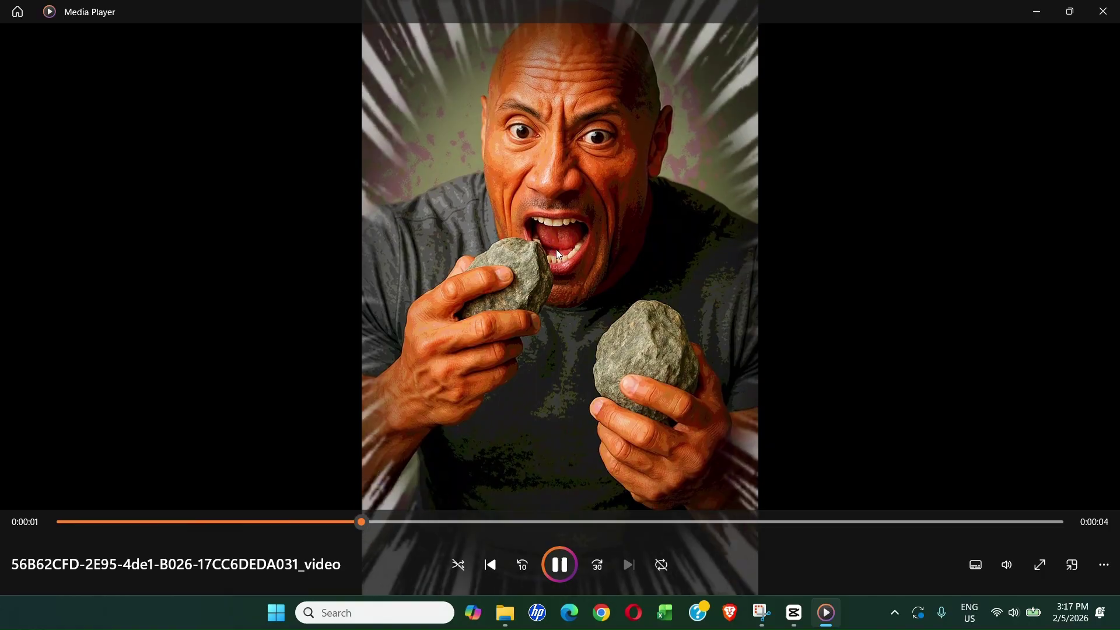
left_click(1103, 11)
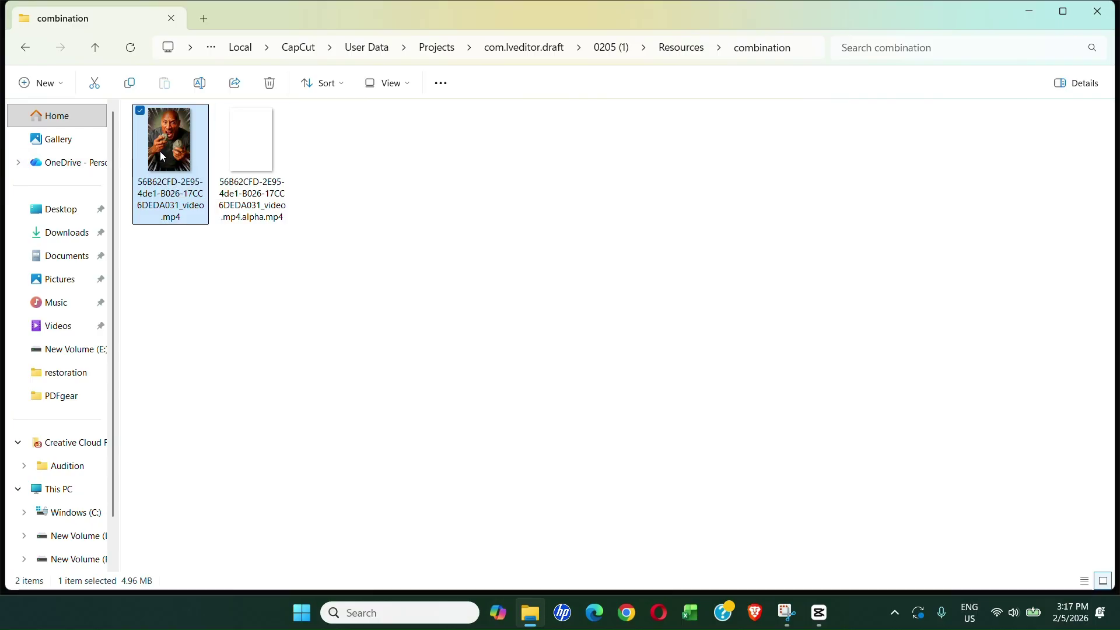
- Bring the rendered MP4 from File Explorer into the CapCut timeline, on the track above the compound clip, starting at 00:00
left_click_drag(160, 153, 500, 457)
key("alt+Tab")
key("Tab")
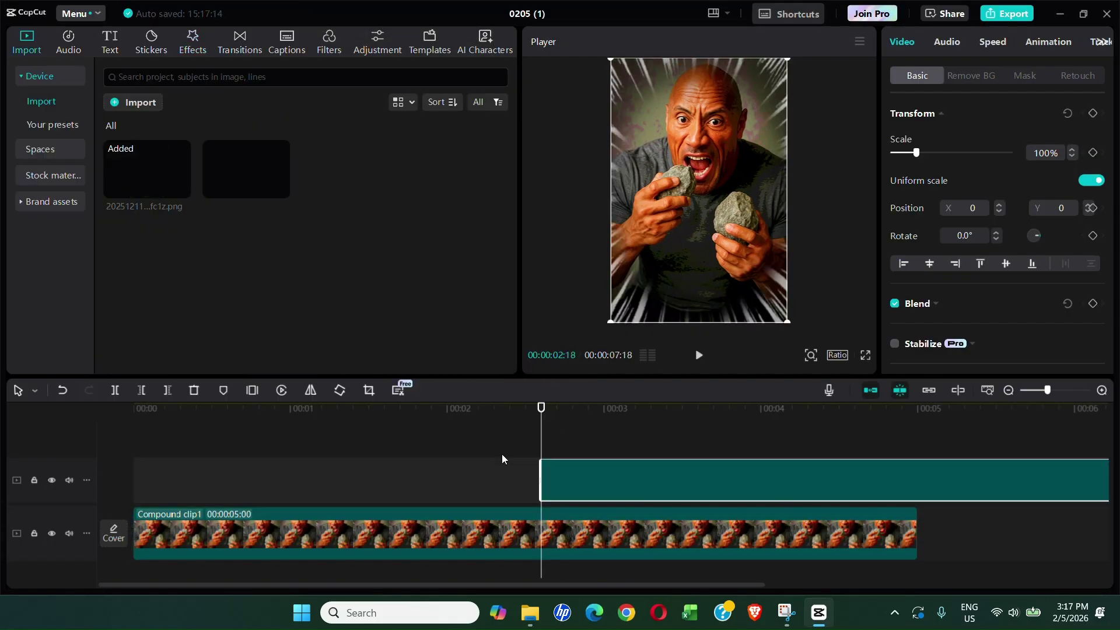
left_click_drag(630, 481, 223, 481)
- Delete Compound clip1 from the main track, keeping only the rendered video
left_click(274, 532)
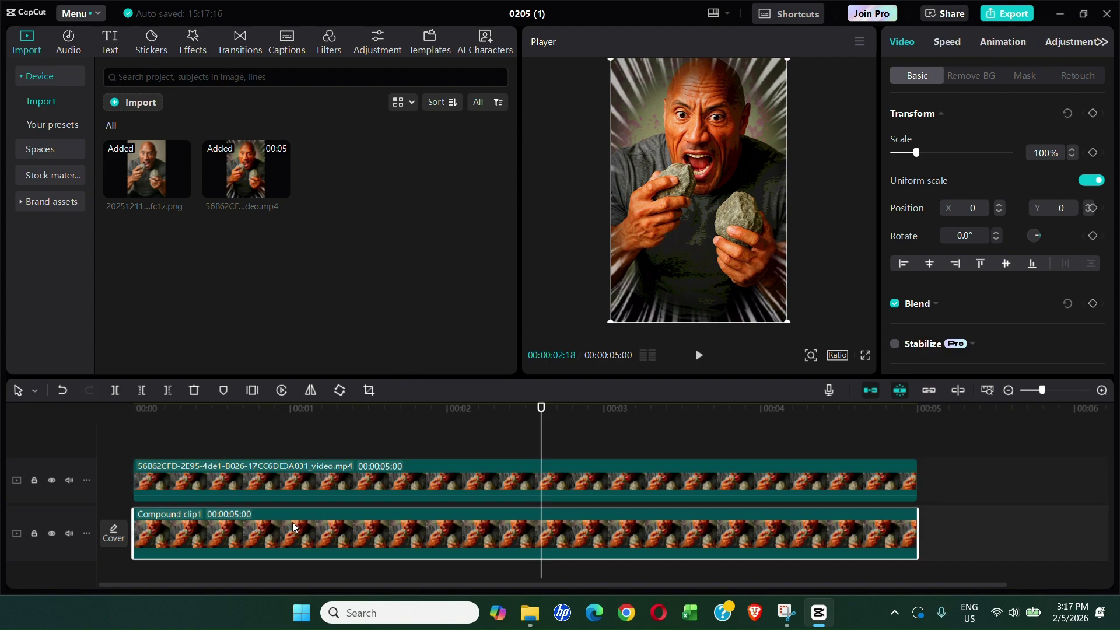
key("Delete")
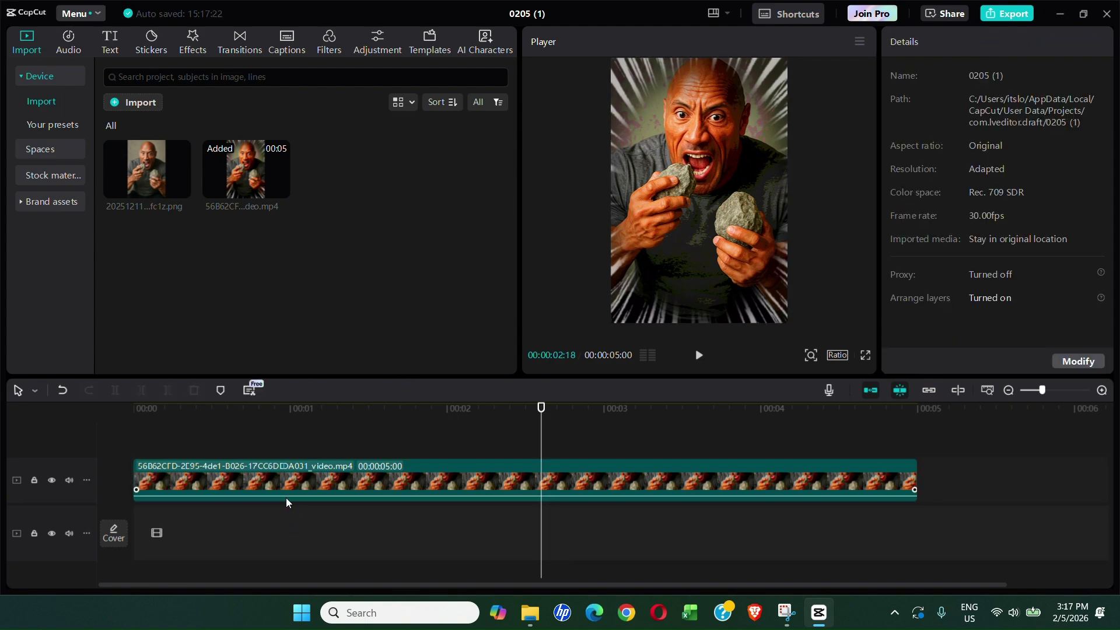
- Scrub through the rendered clip on the timeline several times to examine the comic dash effect and zoom
left_click(270, 411)
left_click(211, 412)
left_click_drag(178, 416, 787, 433)
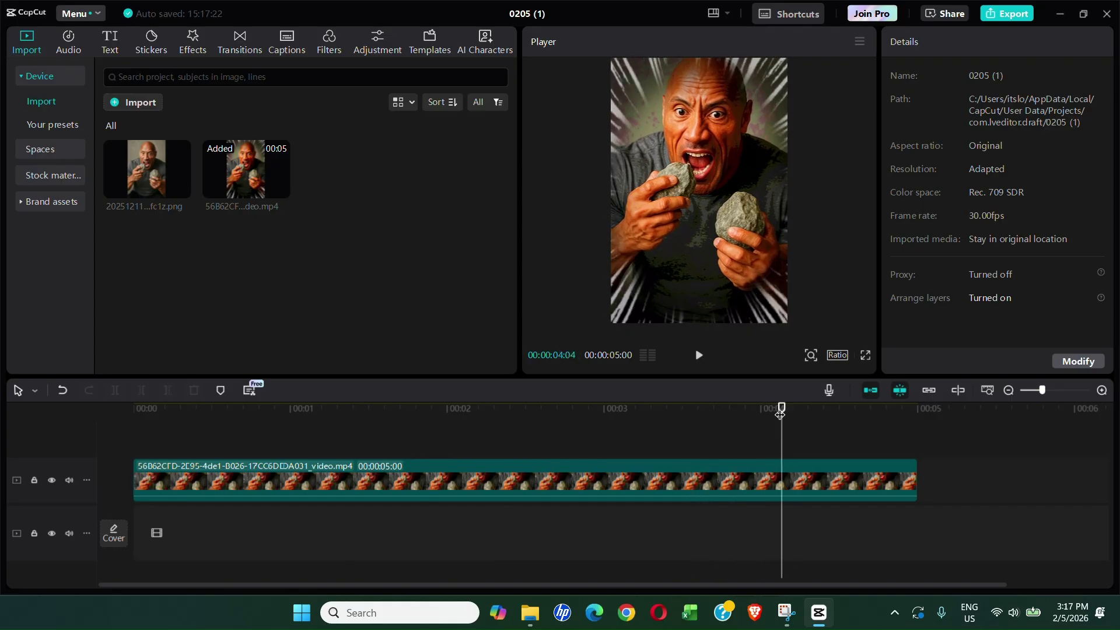
left_click_drag(780, 412, 810, 425)
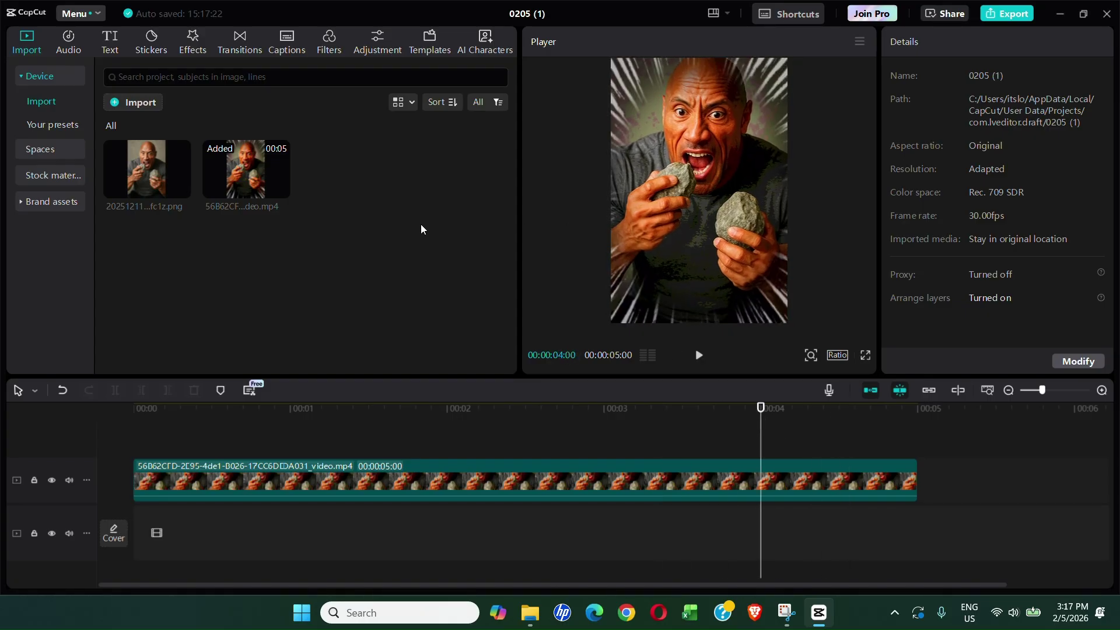
left_click(473, 411)
left_click_drag(427, 413, 847, 424)
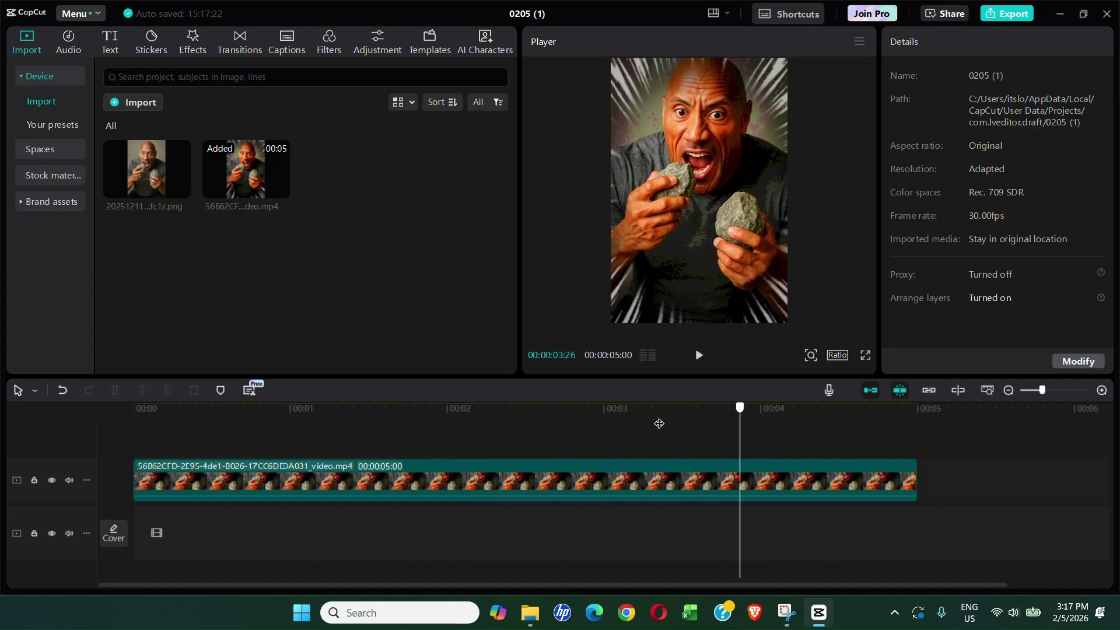
left_click(602, 417)
left_click_drag(603, 417, 853, 420)
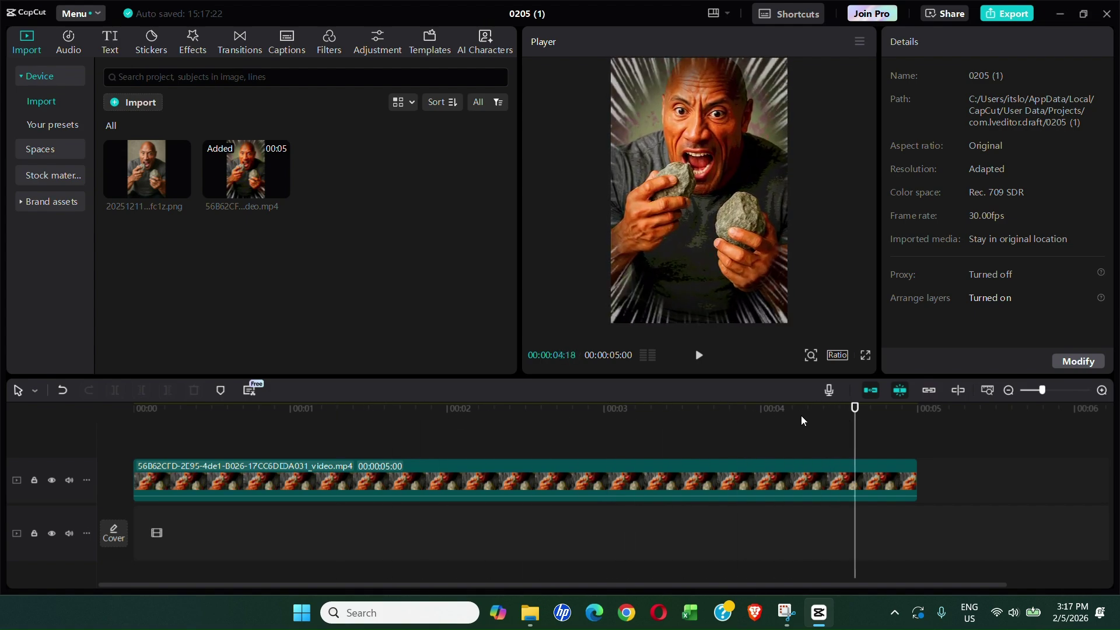